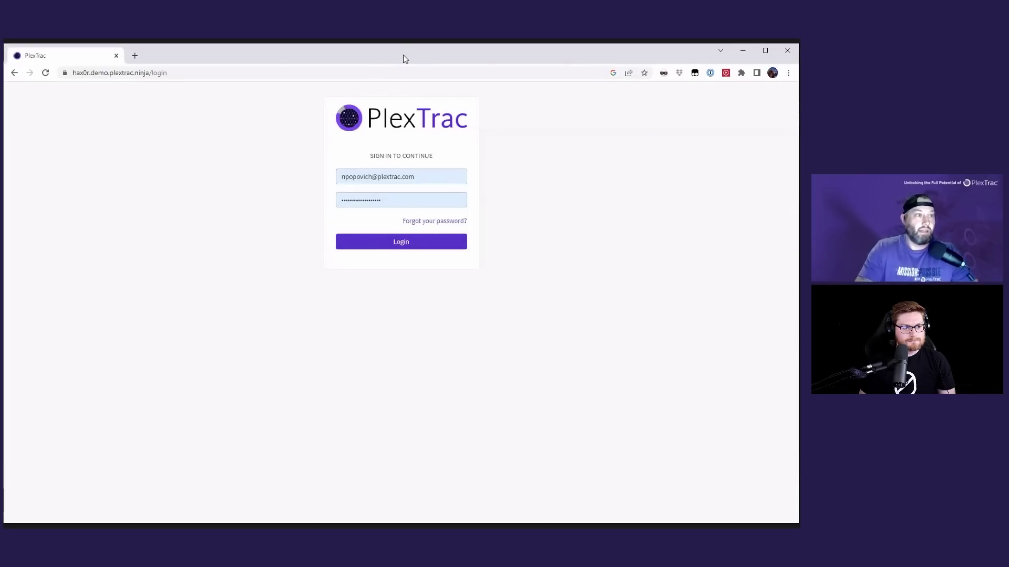
# Step: Log in and open the PlexTrac Curated repository under Content Library > RunbooksDB
pyautogui.click(390, 237)
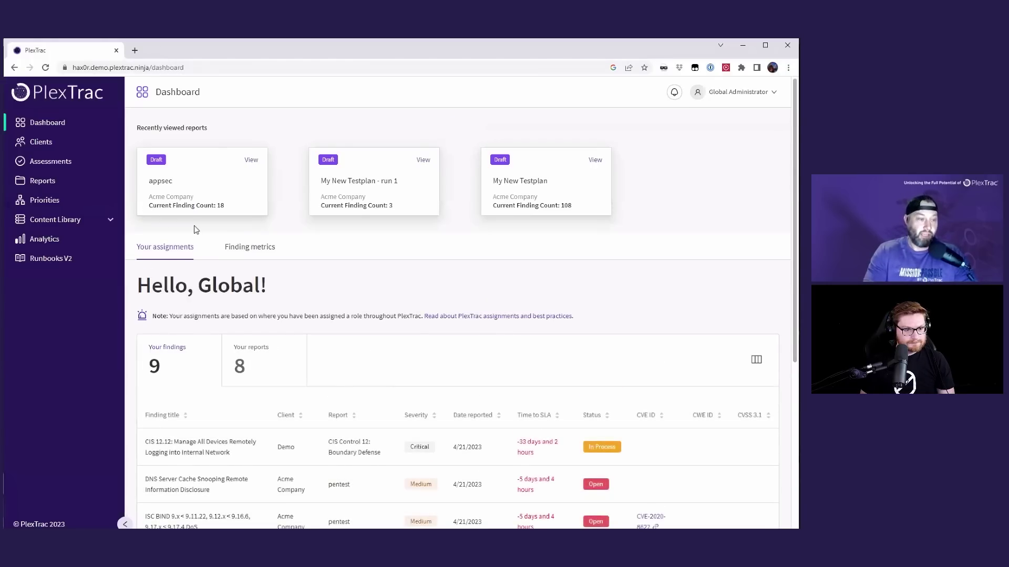
pyautogui.click(109, 222)
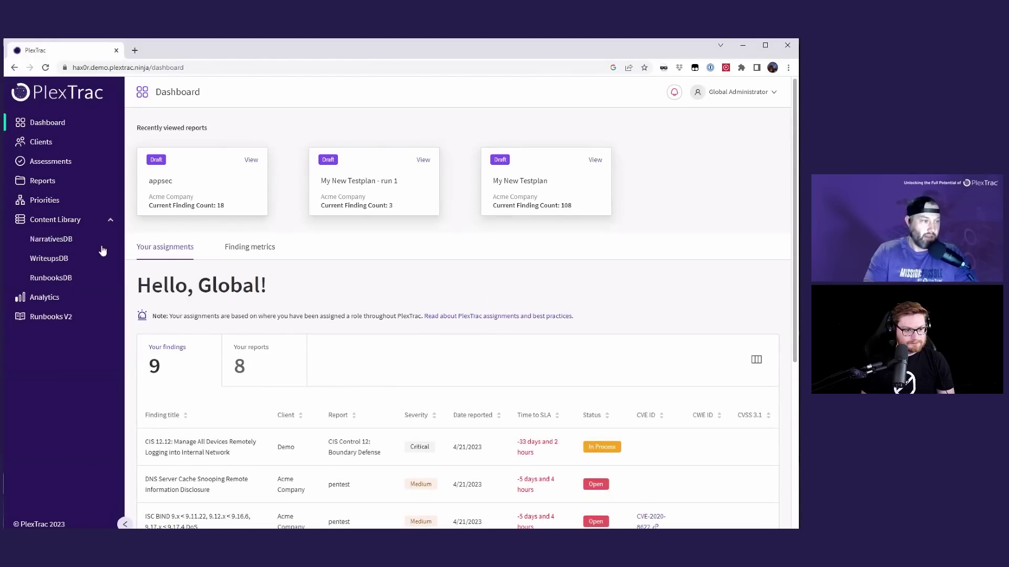
pyautogui.click(51, 278)
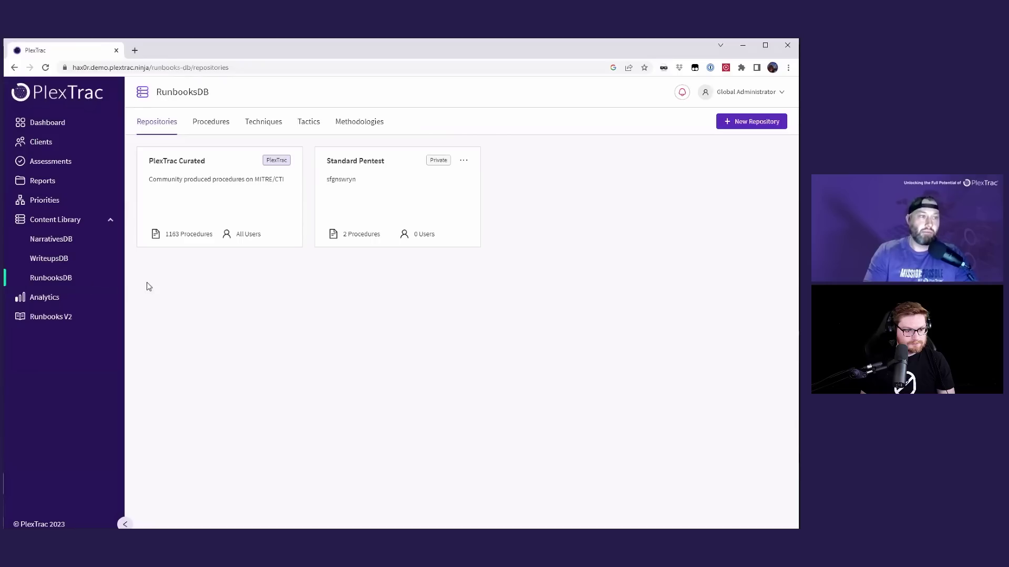
pyautogui.click(202, 191)
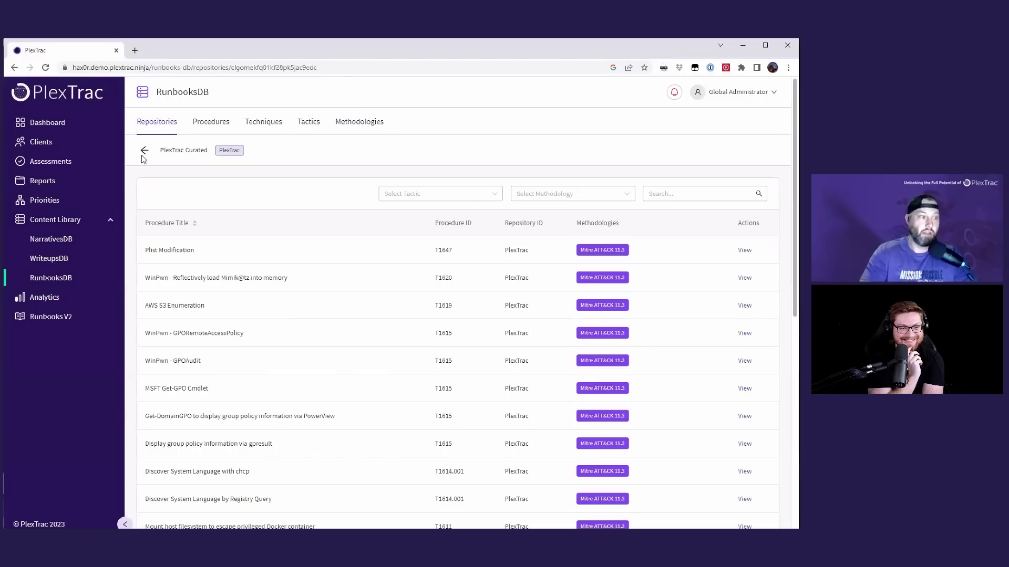
# Step: Open the Runbooks V2 Test Plans list and preview the test plan import types without importing
pyautogui.click(38, 317)
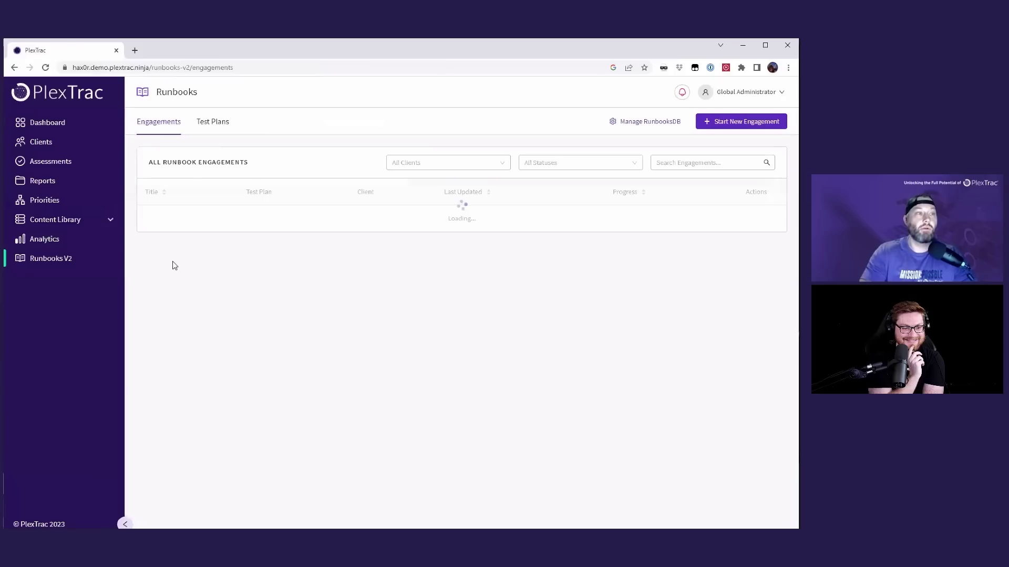
pyautogui.click(213, 126)
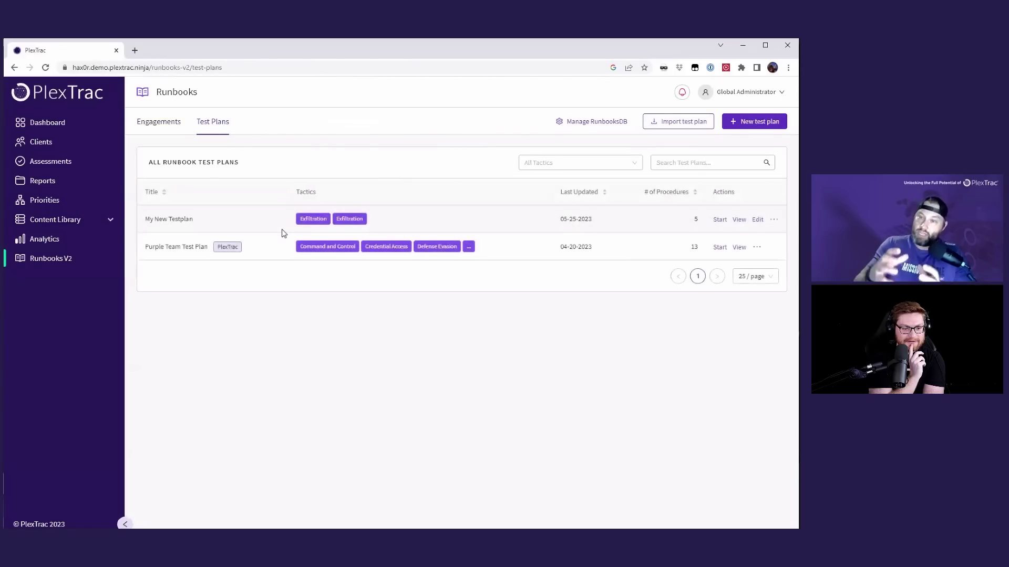
pyautogui.click(673, 122)
pyautogui.click(468, 171)
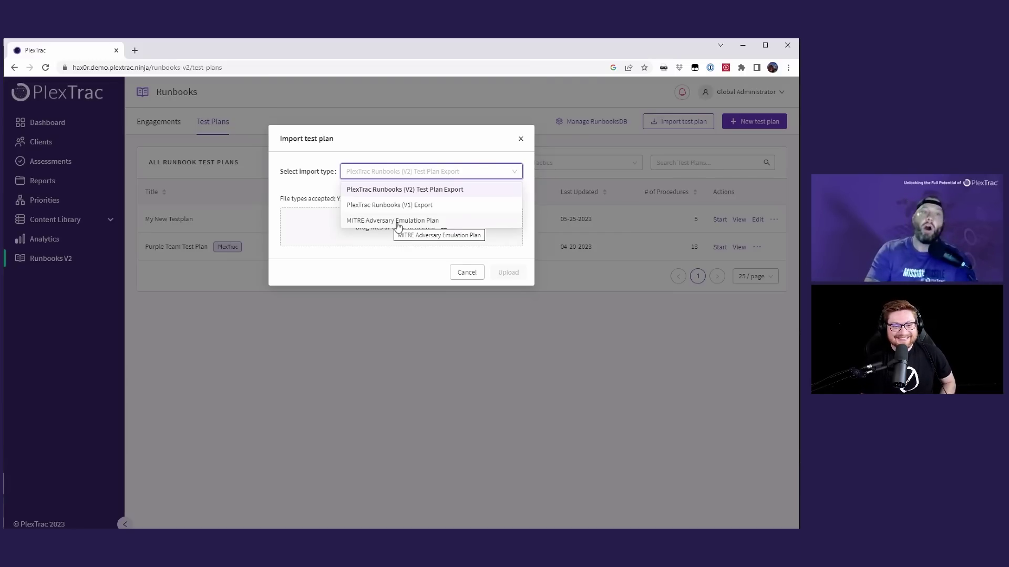
pyautogui.click(520, 139)
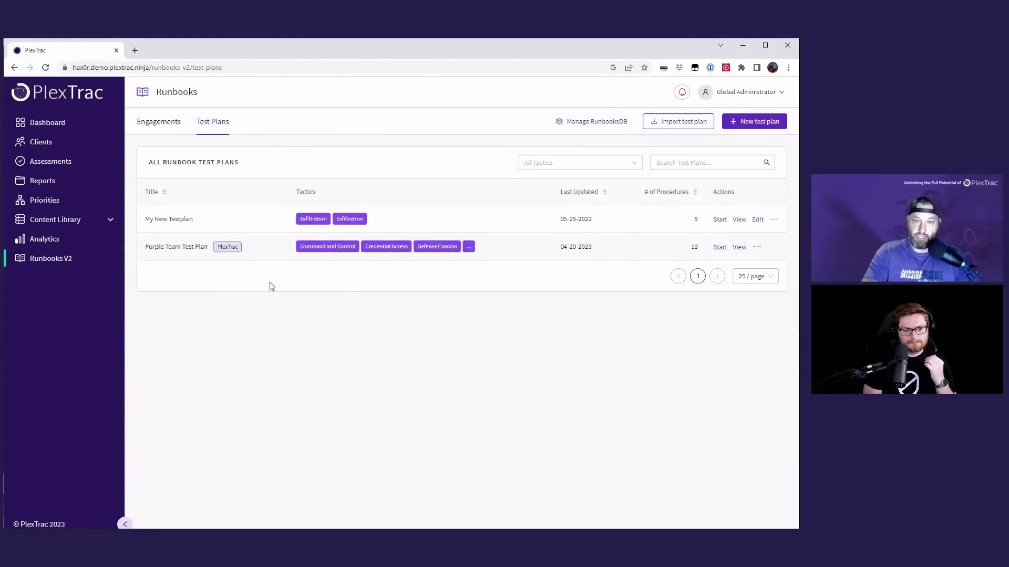
# Step: Start an engagement from Purple Team Test Plan with Acme Company as the client
pyautogui.click(719, 247)
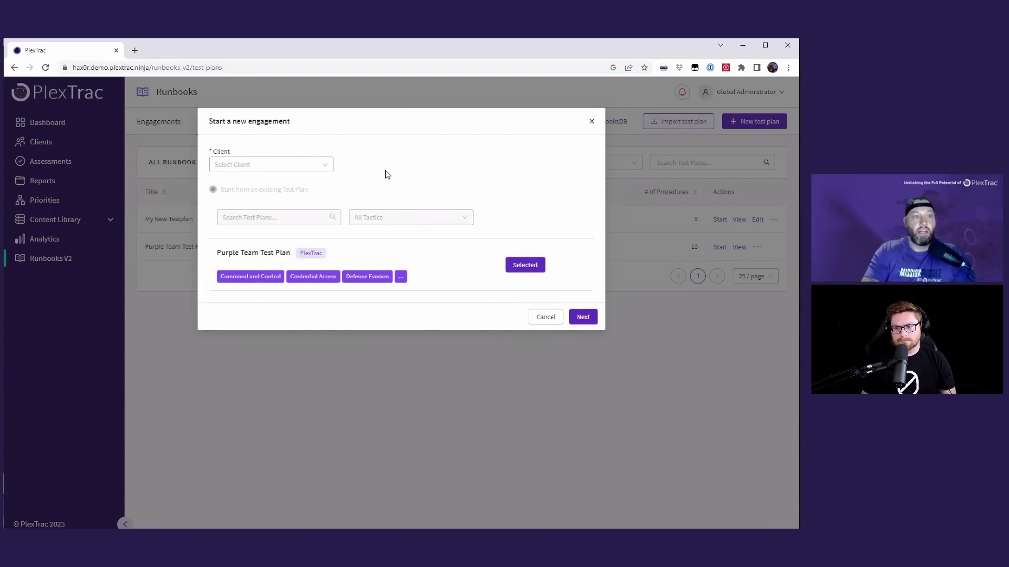
pyautogui.click(324, 164)
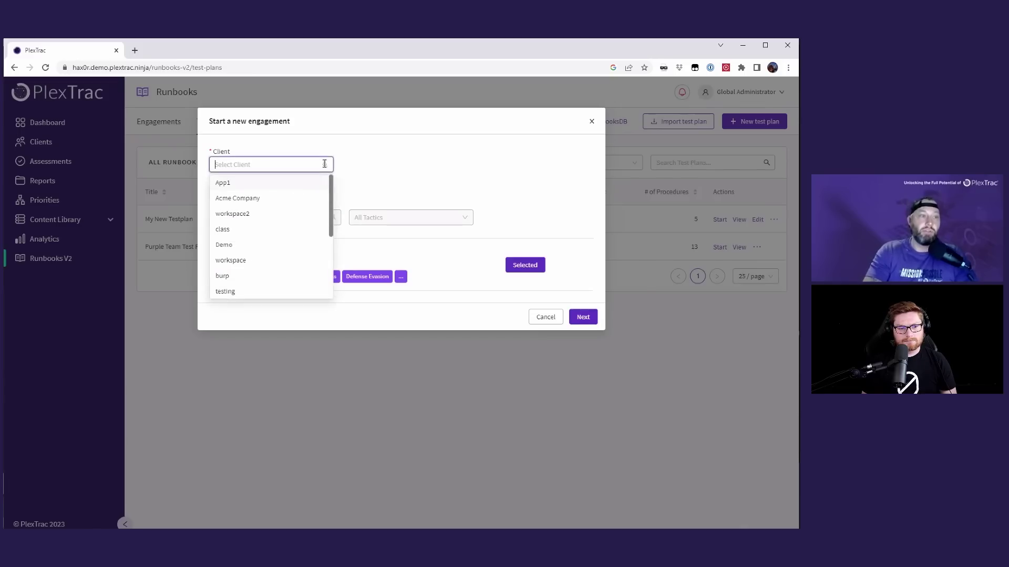
pyautogui.click(246, 203)
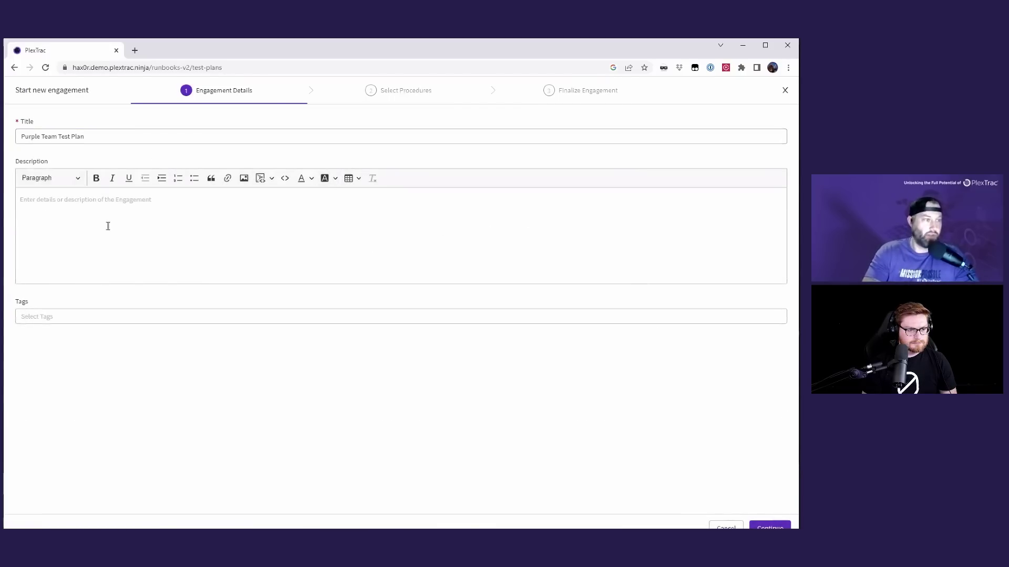
pyautogui.click(770, 527)
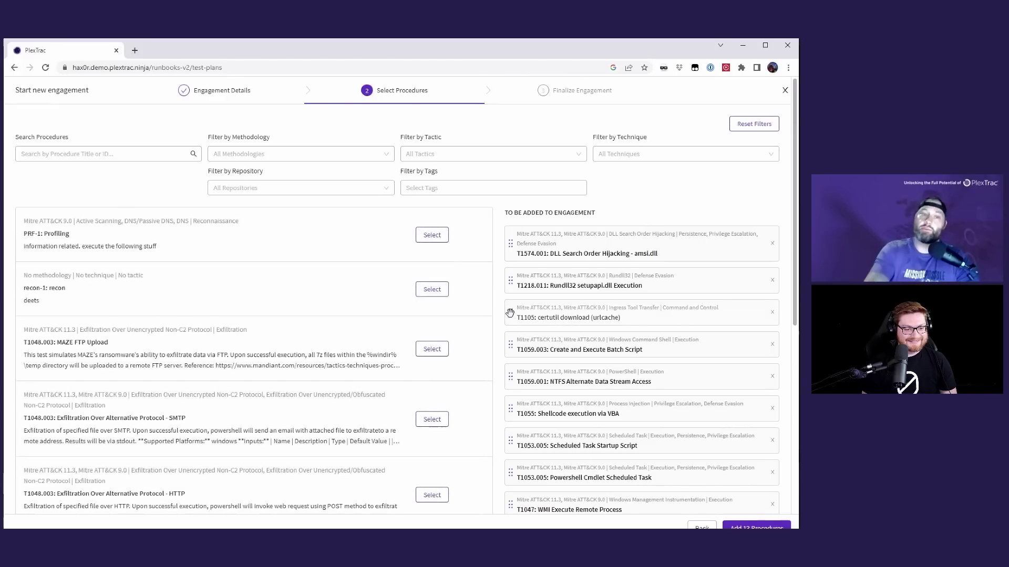
# Step: Review the selected procedures and add all 13 to the engagement
pyautogui.scroll(-5, 592, 358)
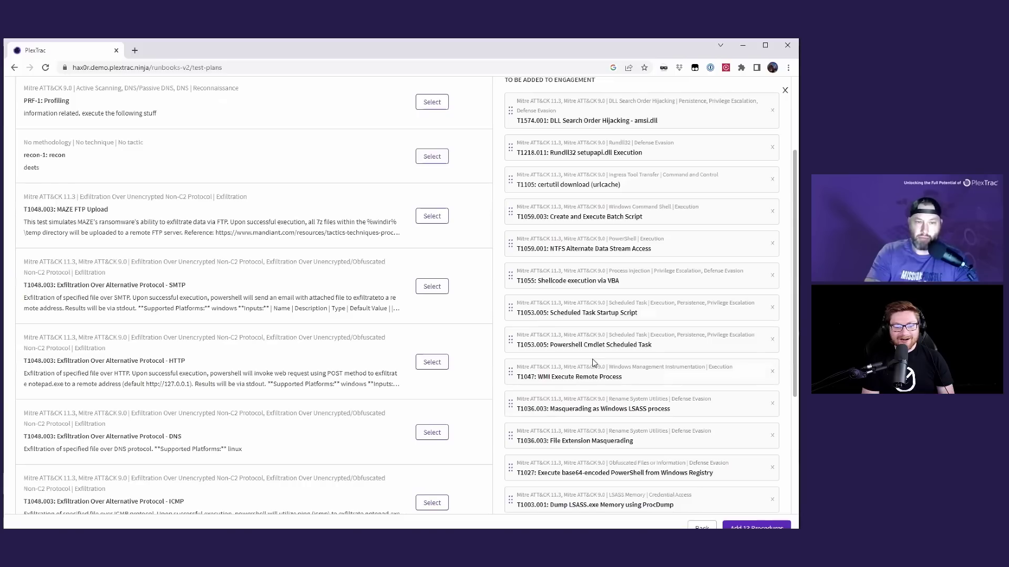
pyautogui.scroll(5, 591, 359)
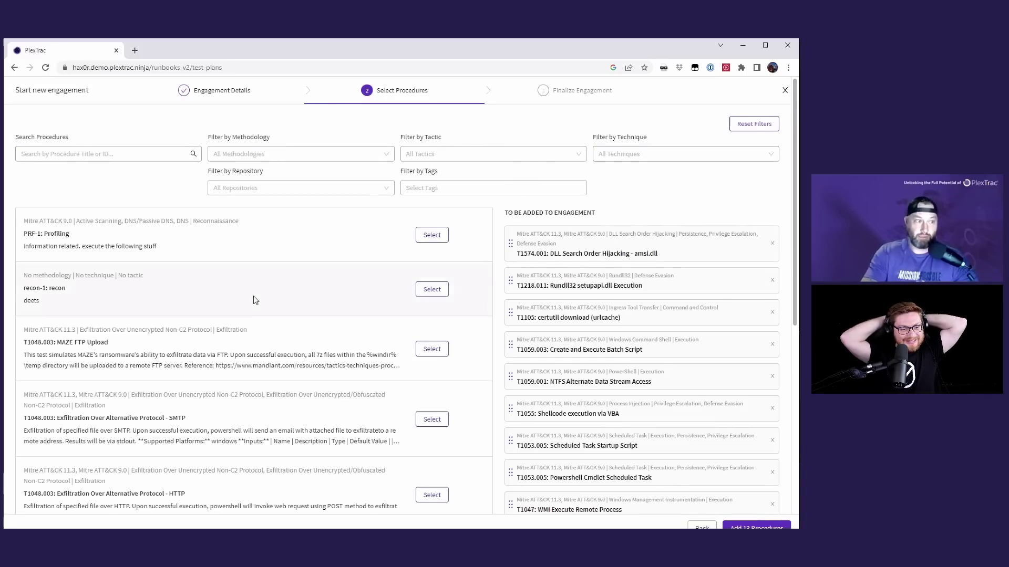
pyautogui.scroll(-7, 254, 300)
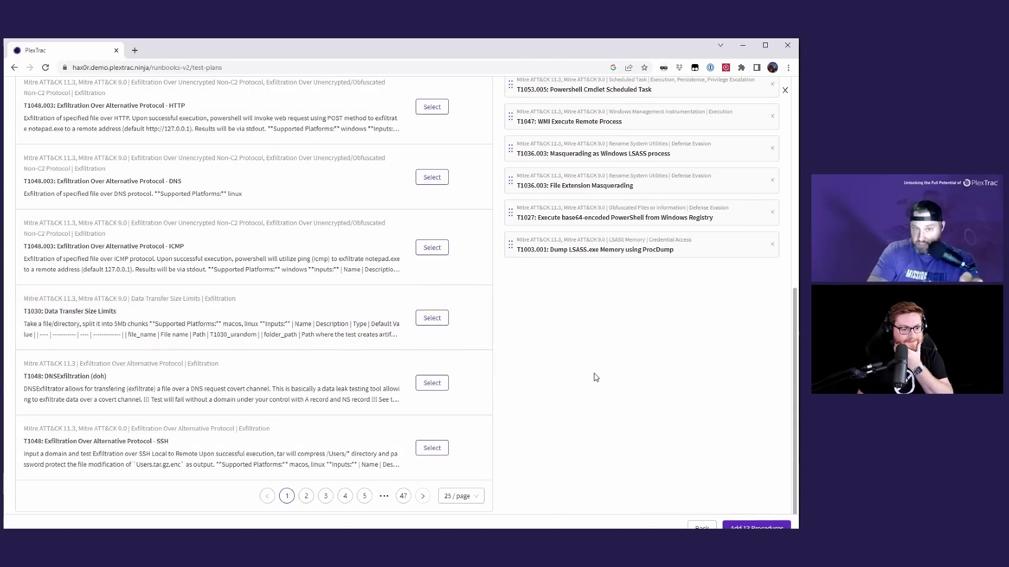
pyautogui.scroll(5, 599, 378)
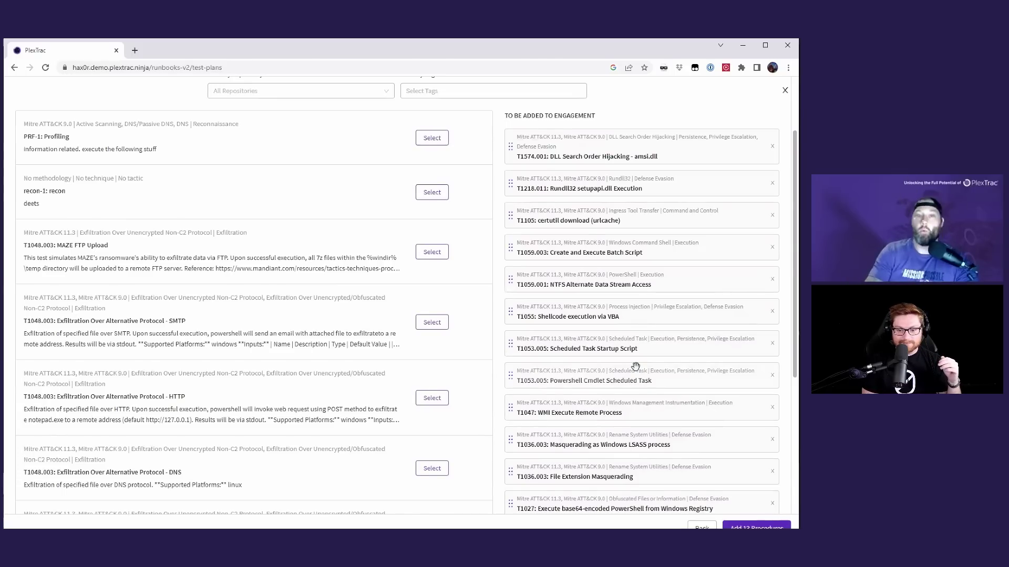
pyautogui.scroll(-4, 635, 366)
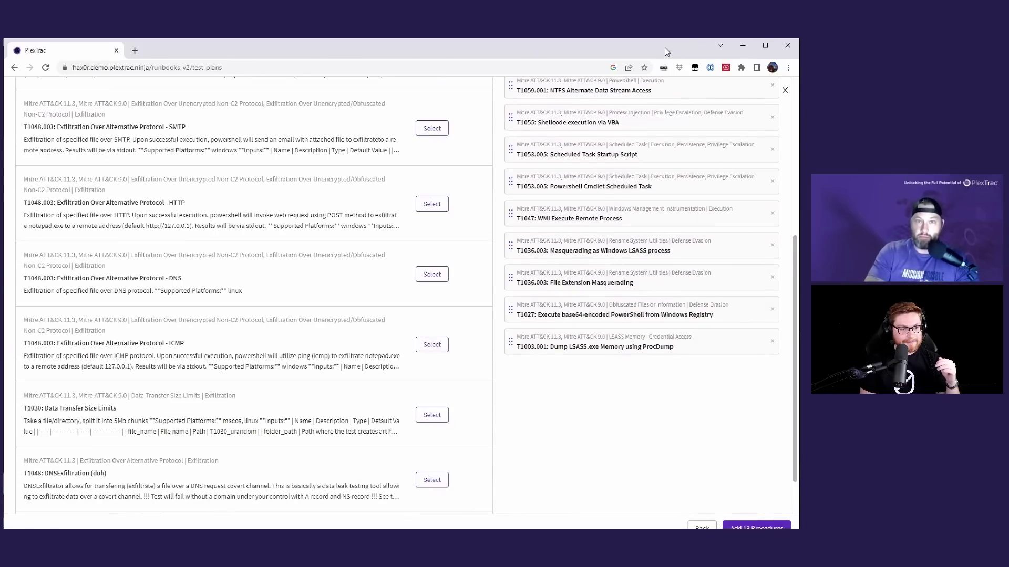
pyautogui.scroll(6, 525, 421)
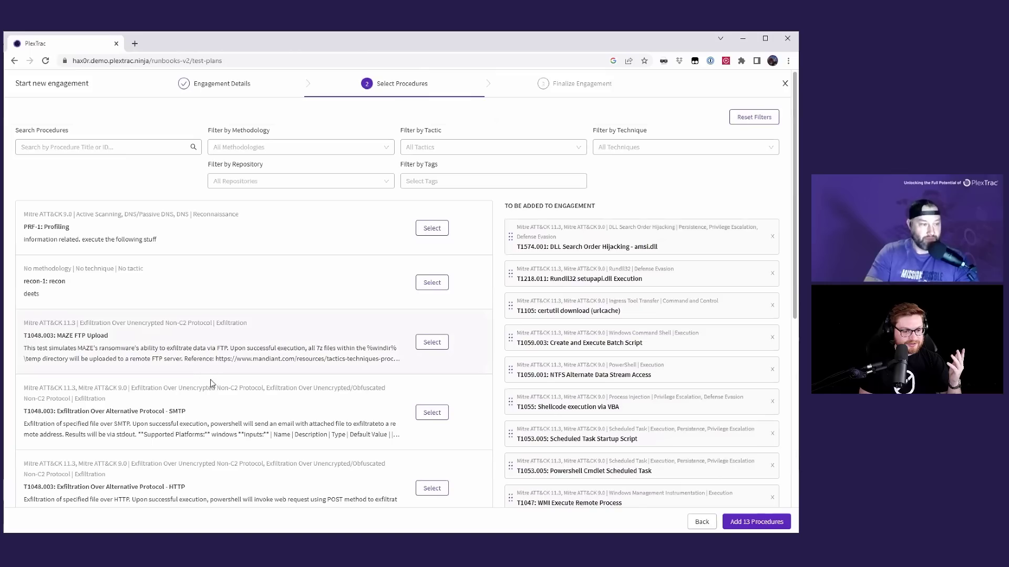
pyautogui.click(756, 522)
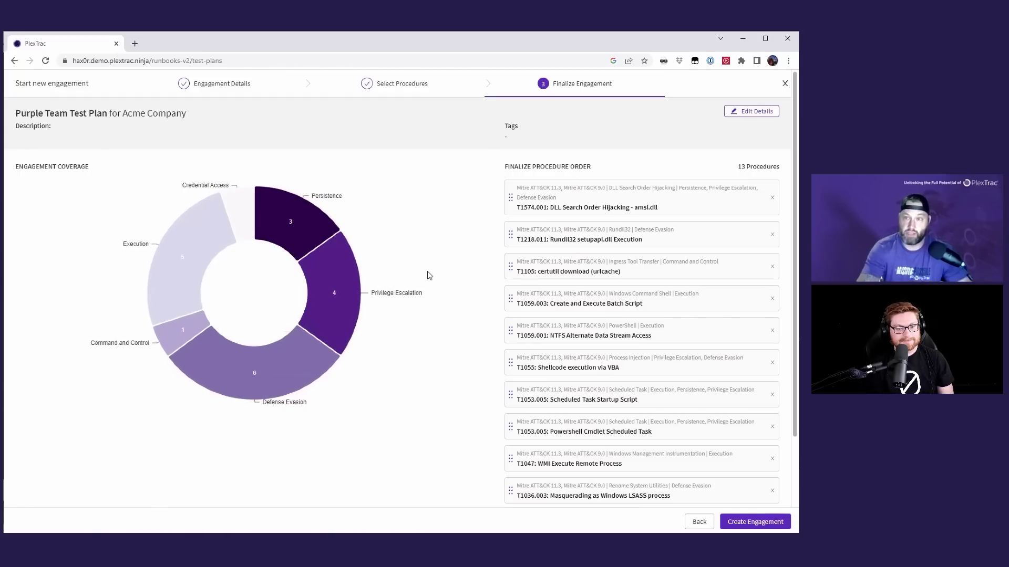
# Step: Create the engagement after reviewing the coverage chart and the 13-procedure order
pyautogui.click(757, 521)
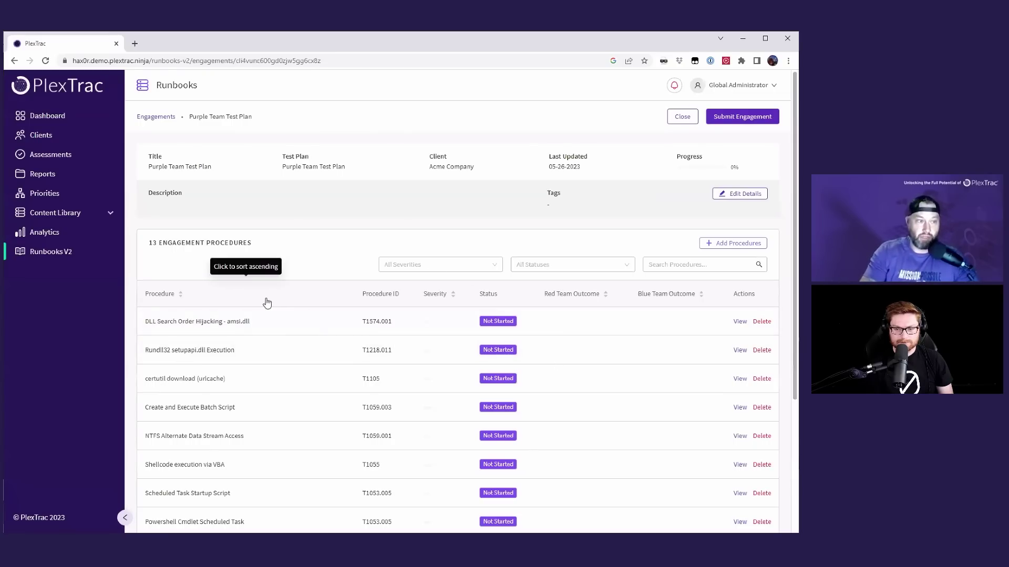
# Step: Open DLL Search Order Hijacking - amsi.dll and assign one red and one blue team operator
pyautogui.click(739, 321)
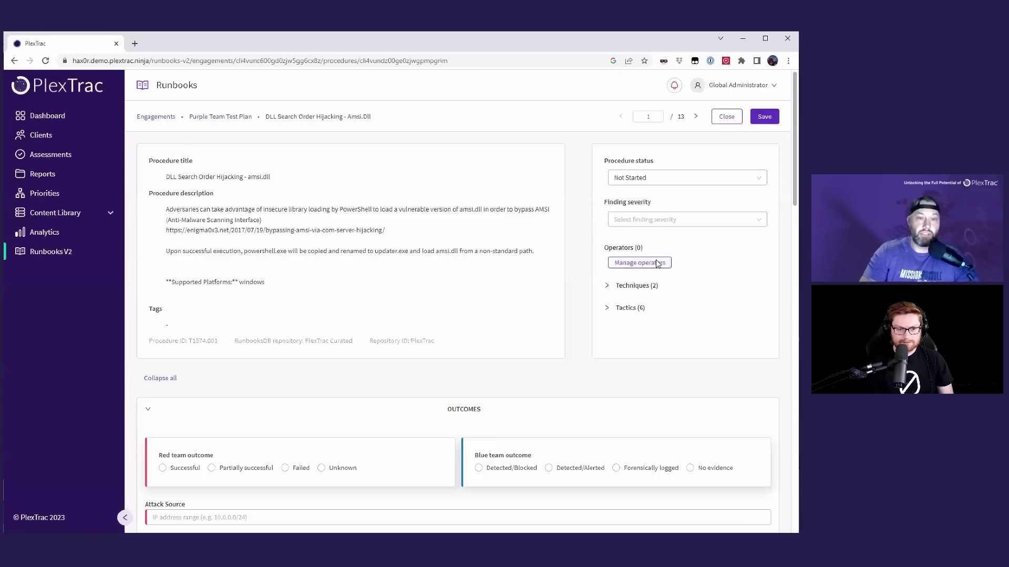
pyautogui.click(640, 263)
pyautogui.click(366, 204)
pyautogui.click(276, 253)
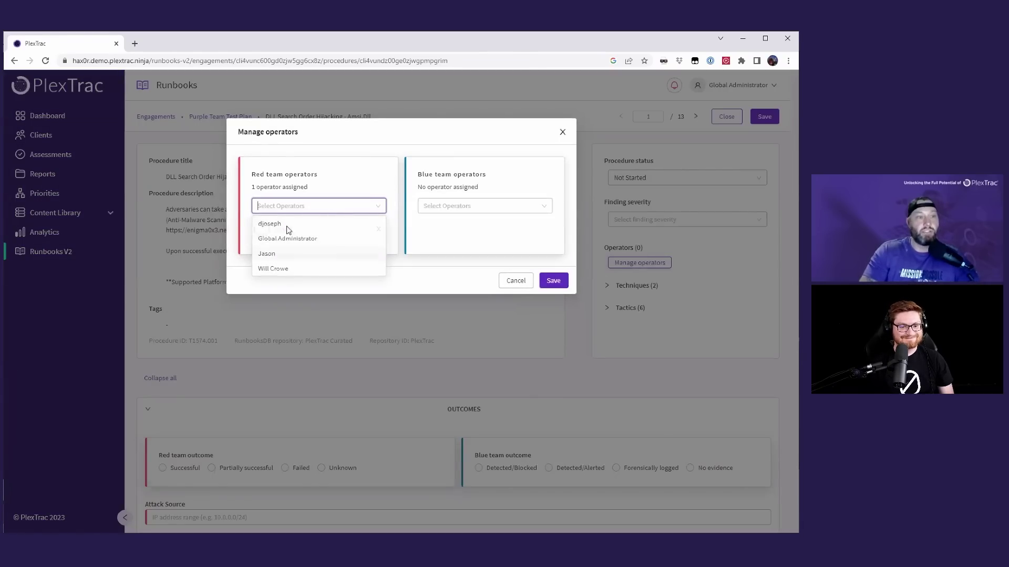
pyautogui.click(444, 205)
pyautogui.click(439, 255)
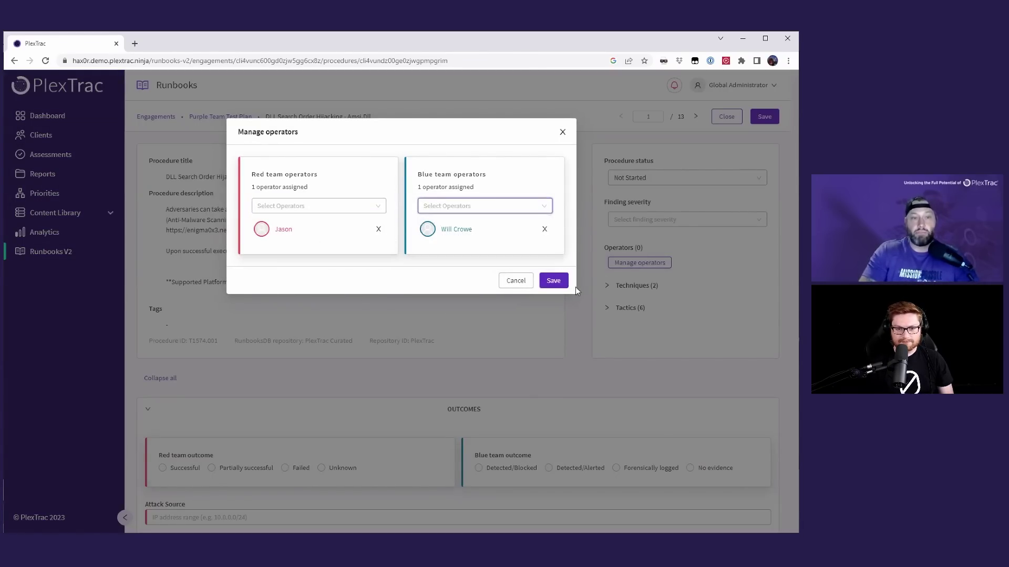
pyautogui.click(556, 281)
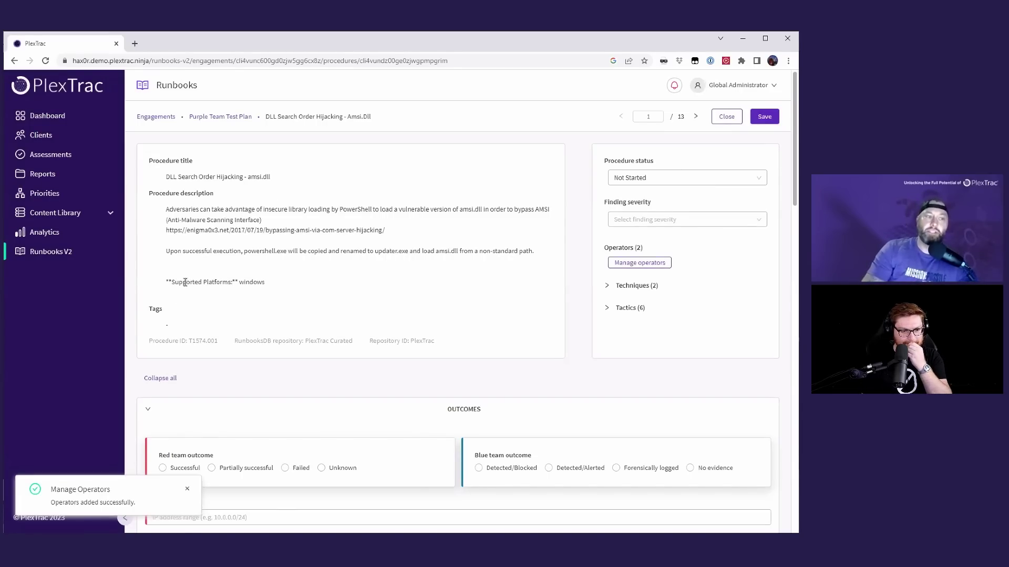
# Step: Expand the procedure's MITRE techniques and tactics and set its status to In Progress
pyautogui.scroll(-2, 207, 226)
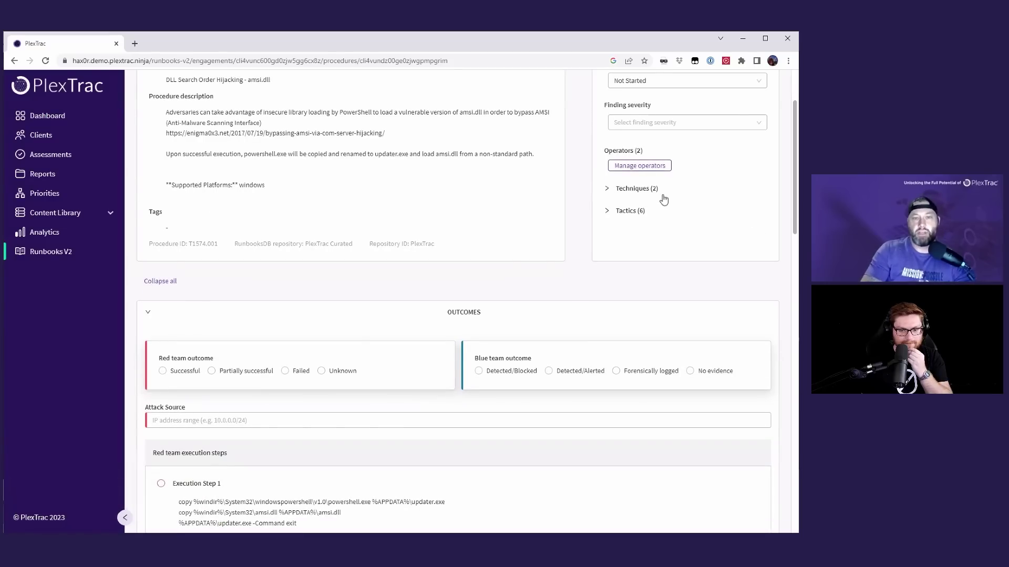
pyautogui.click(659, 192)
pyautogui.click(633, 295)
pyautogui.scroll(2, 671, 301)
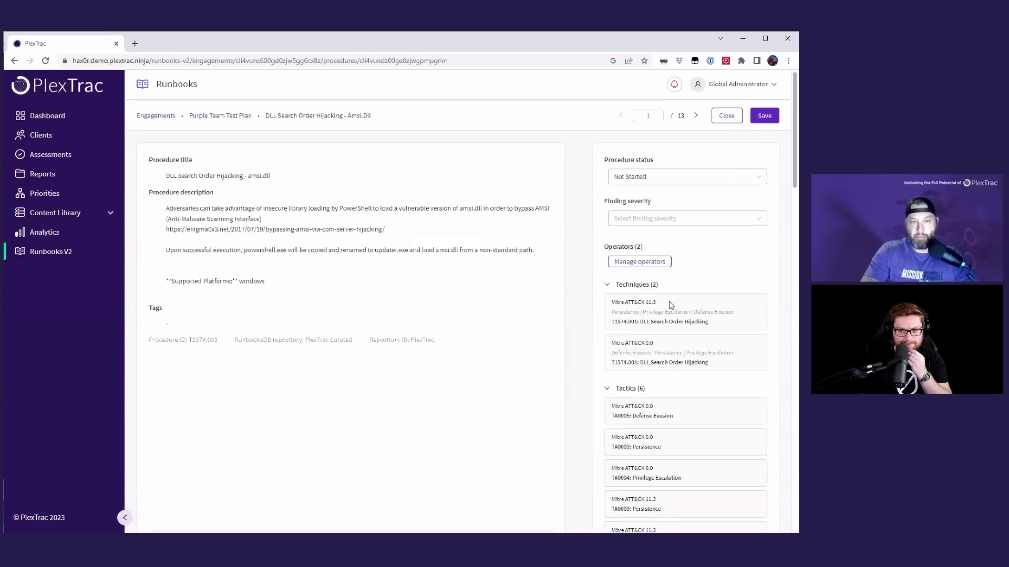
pyautogui.click(653, 187)
pyautogui.click(642, 209)
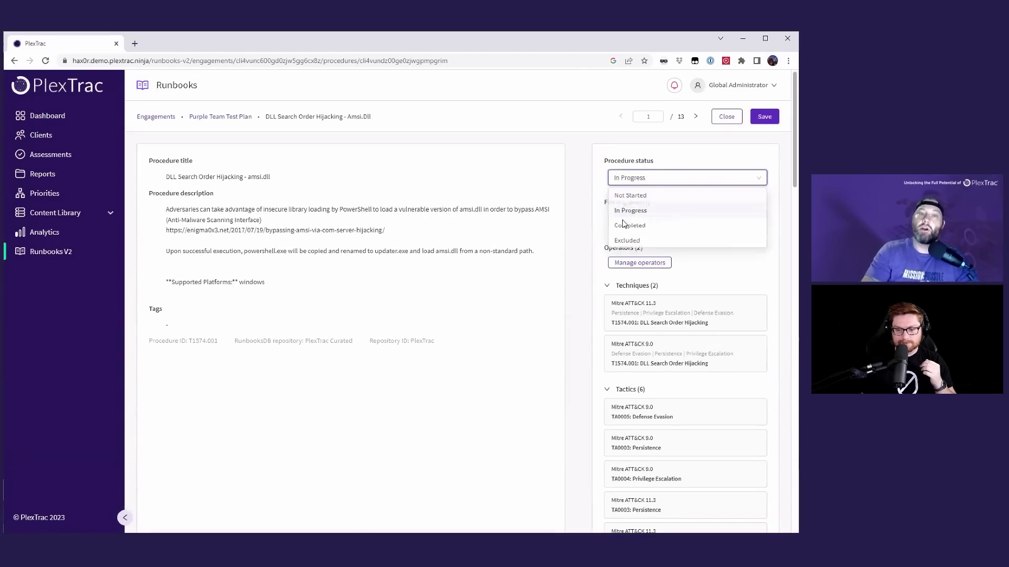
pyautogui.scroll(-3, 454, 244)
pyautogui.scroll(-6, 452, 242)
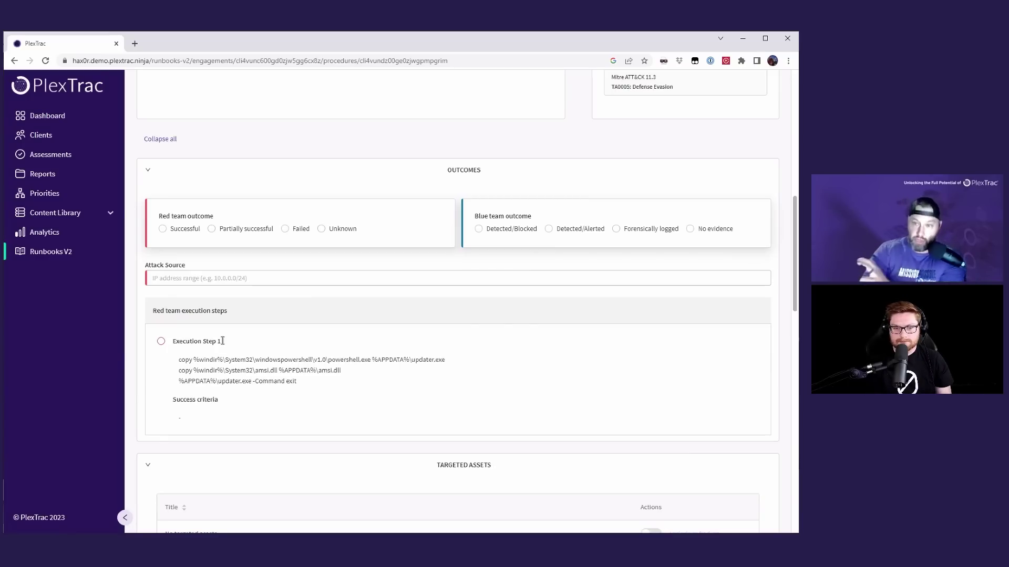
# Step: Mark Execution Step 1 complete with red outcome Successful and blue outcome Detected/Alerted
pyautogui.click(161, 342)
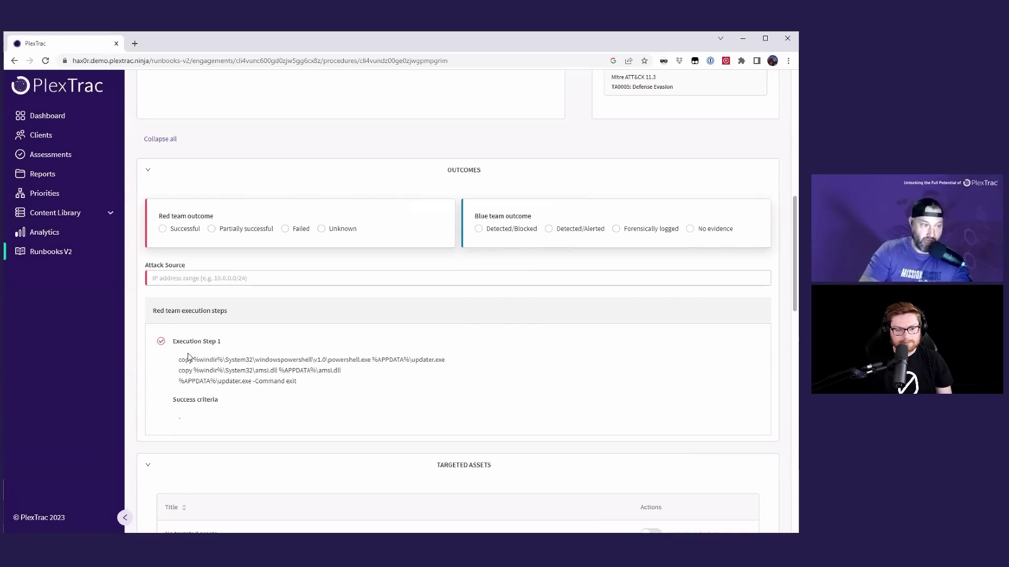
pyautogui.scroll(-2, 189, 355)
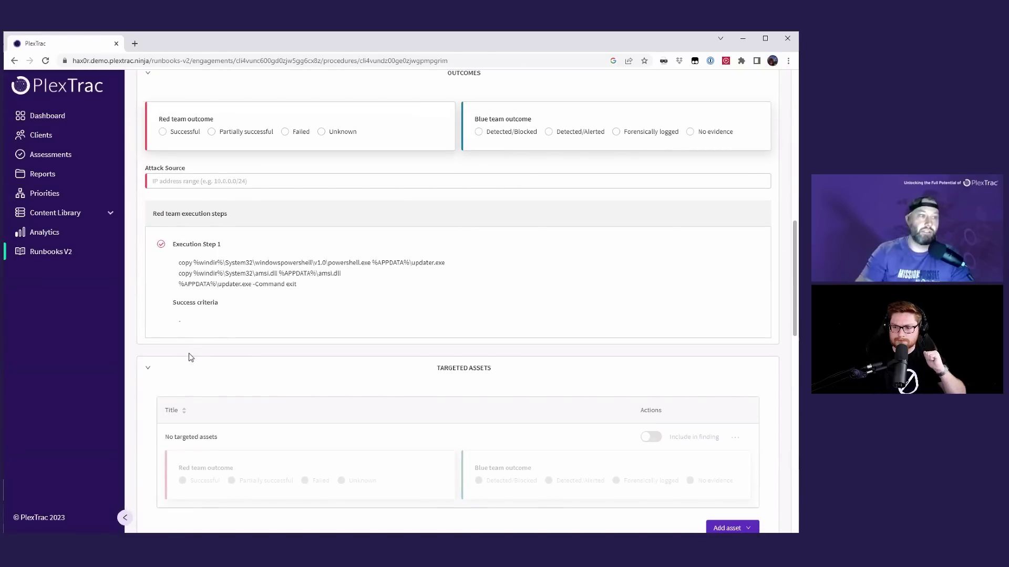
pyautogui.click(163, 132)
pyautogui.scroll(2, 472, 178)
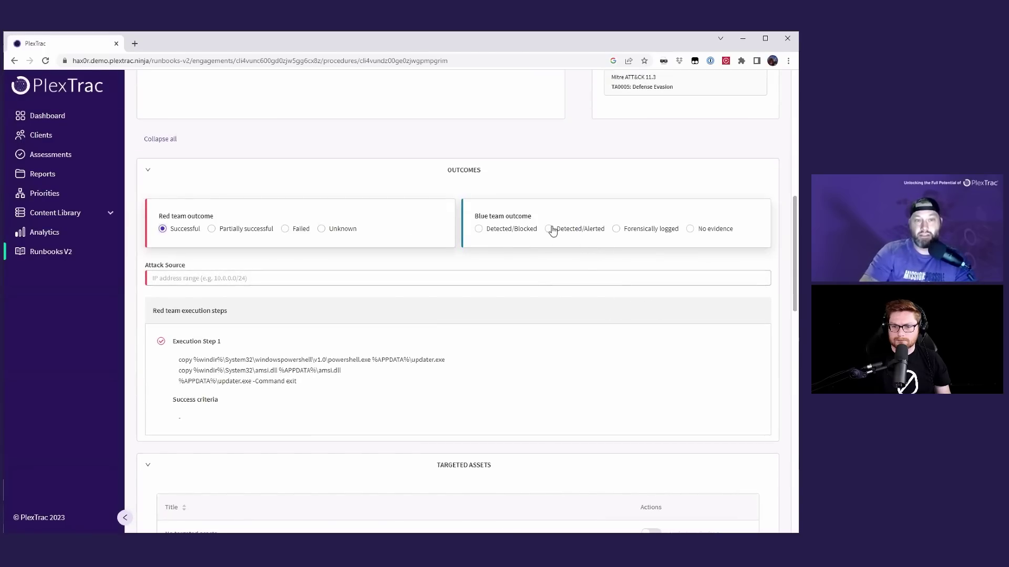
pyautogui.click(550, 230)
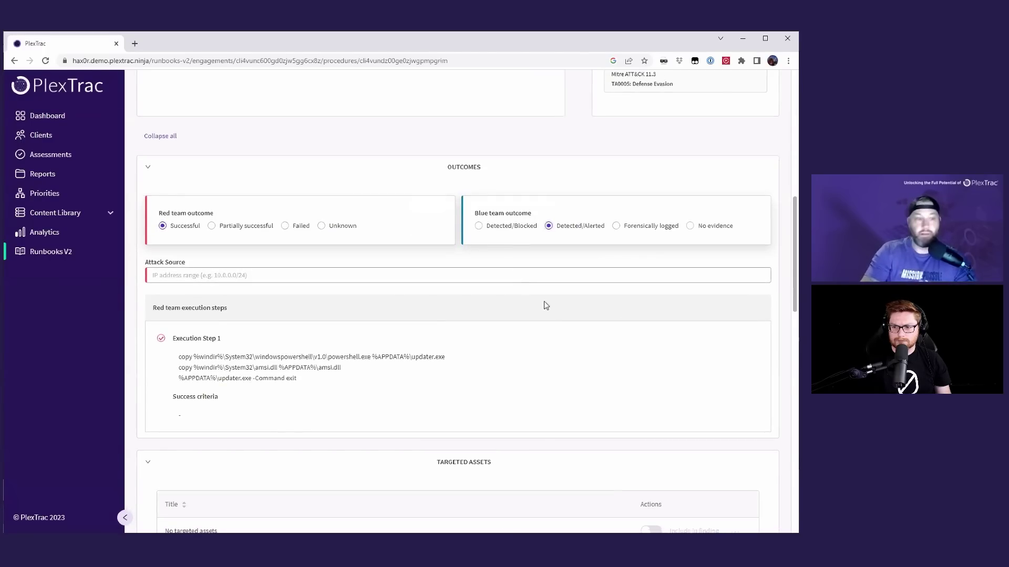
pyautogui.scroll(-5, 544, 301)
# Step: Add existing assets 10.10.43.200 and 192.168.1.172 as targeted assets
pyautogui.click(741, 337)
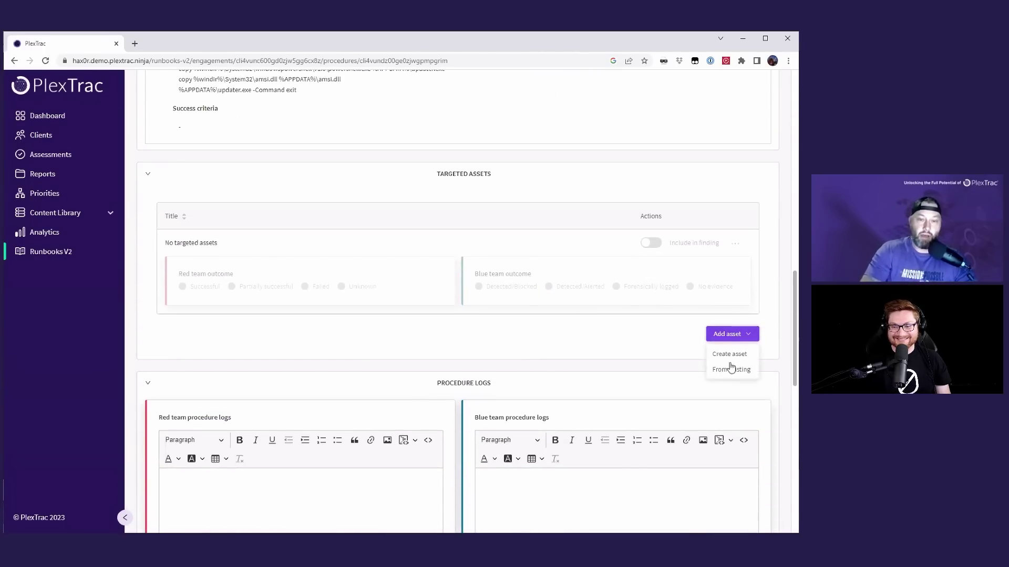
pyautogui.click(730, 370)
pyautogui.click(478, 175)
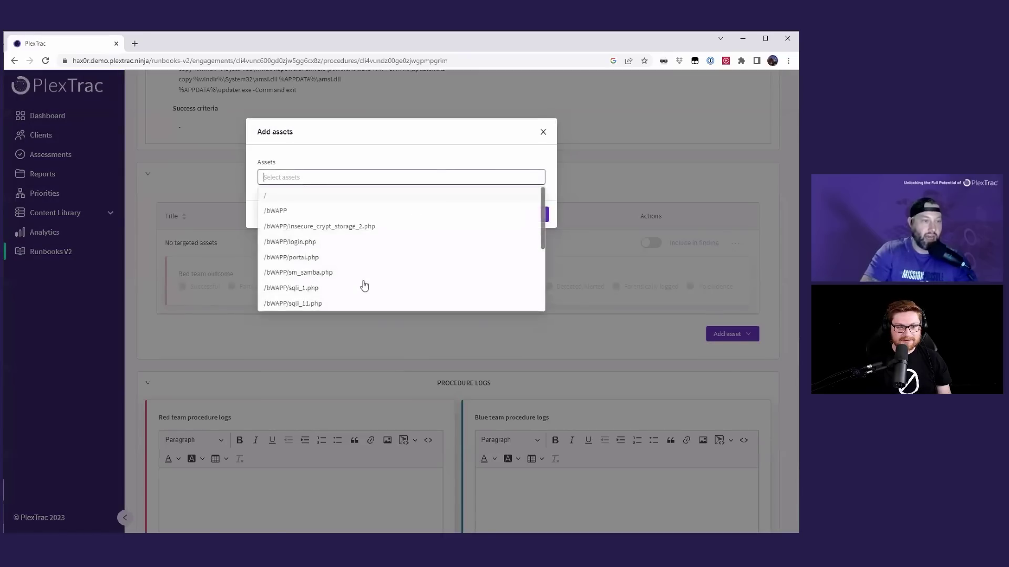
pyautogui.scroll(-3, 360, 284)
pyautogui.click(286, 289)
pyautogui.click(293, 305)
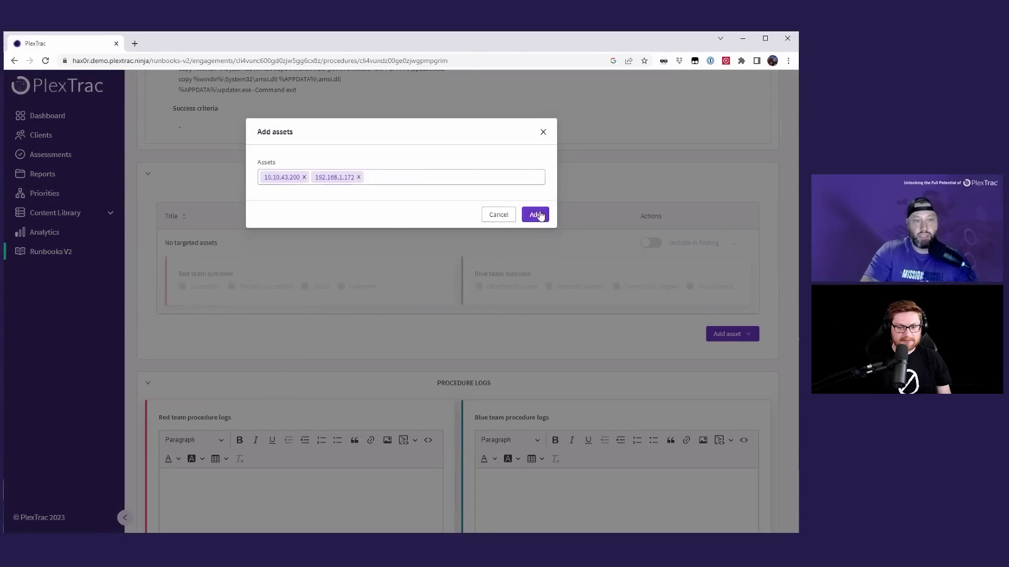
pyautogui.click(534, 215)
# Step: Record blue outcomes per asset: 10.10.43.200 Detected/Alerted, 192.168.1.172 Detected/Blocked
pyautogui.scroll(-3, 591, 288)
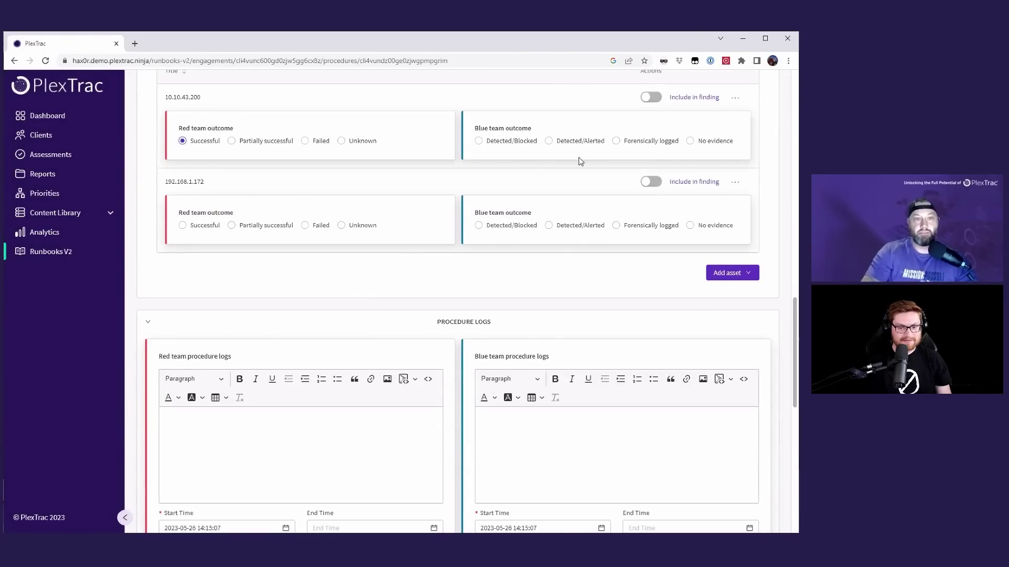
pyautogui.click(583, 143)
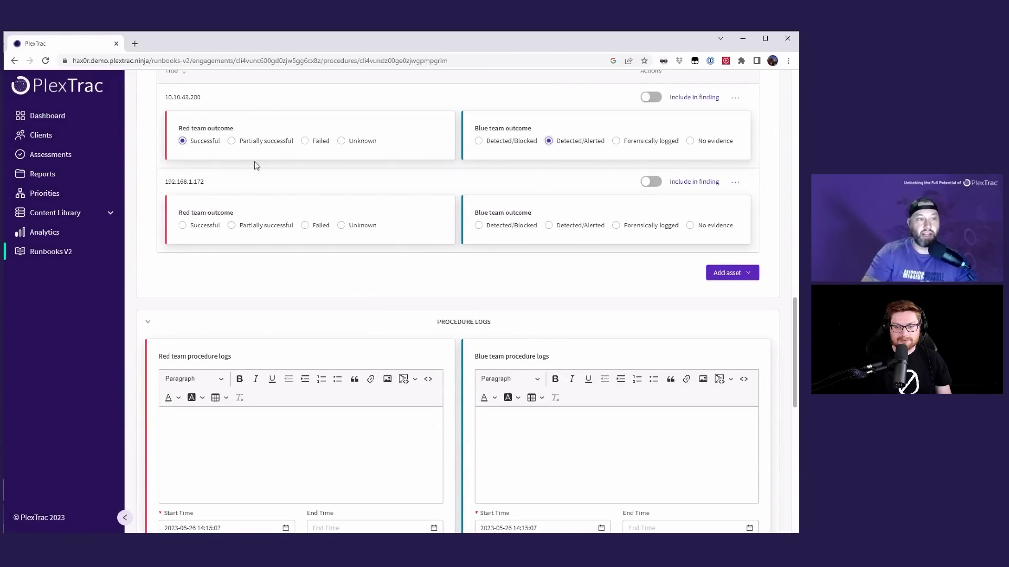
pyautogui.click(478, 225)
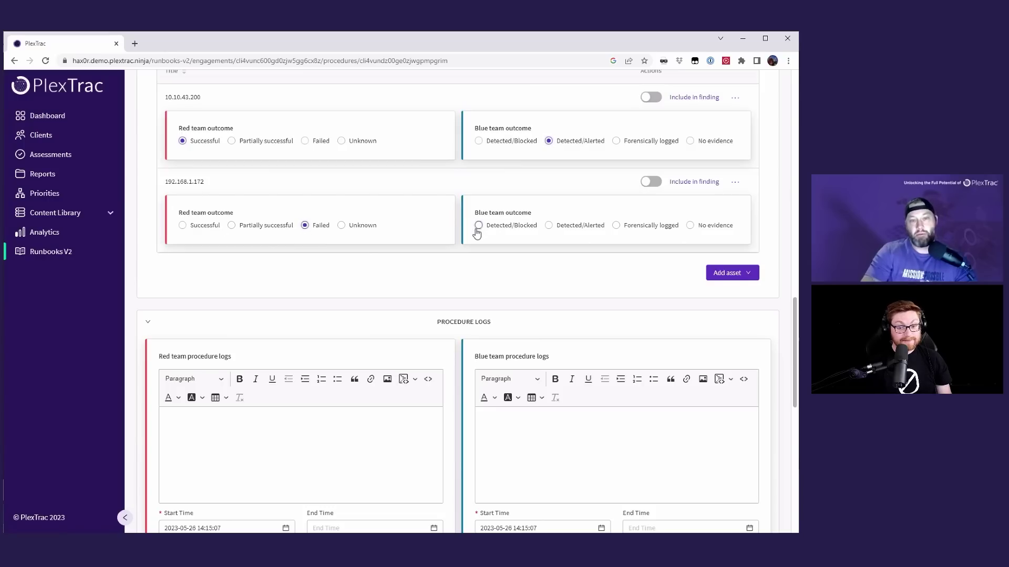
pyautogui.scroll(-3, 559, 354)
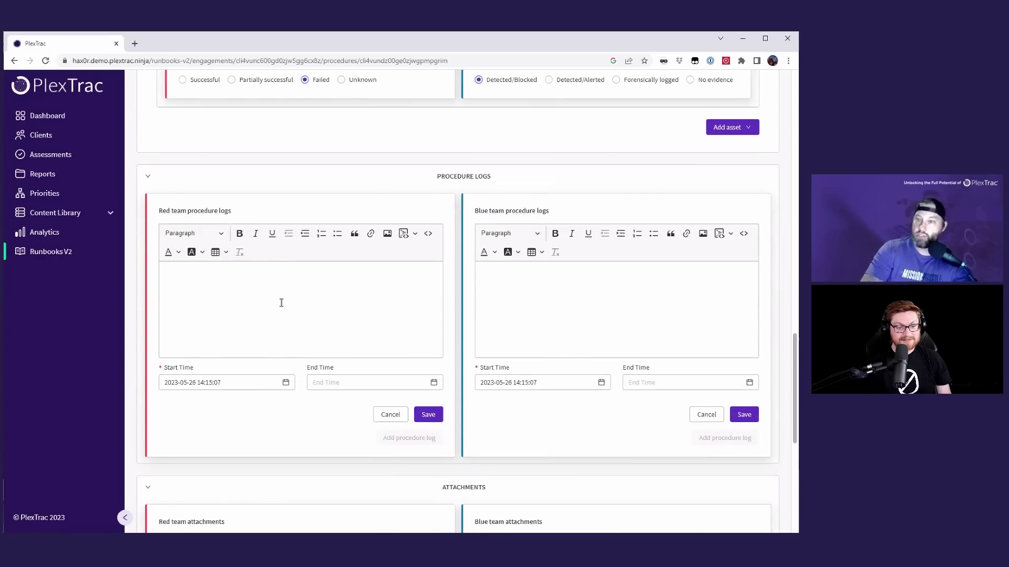
pyautogui.scroll(-5, 281, 302)
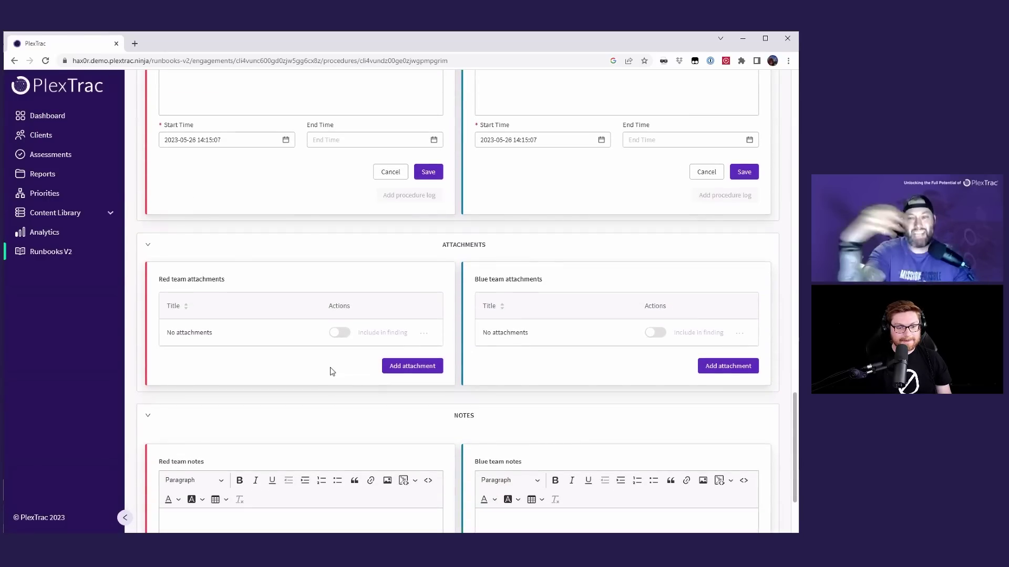
pyautogui.scroll(-2, 418, 330)
pyautogui.scroll(10, 418, 331)
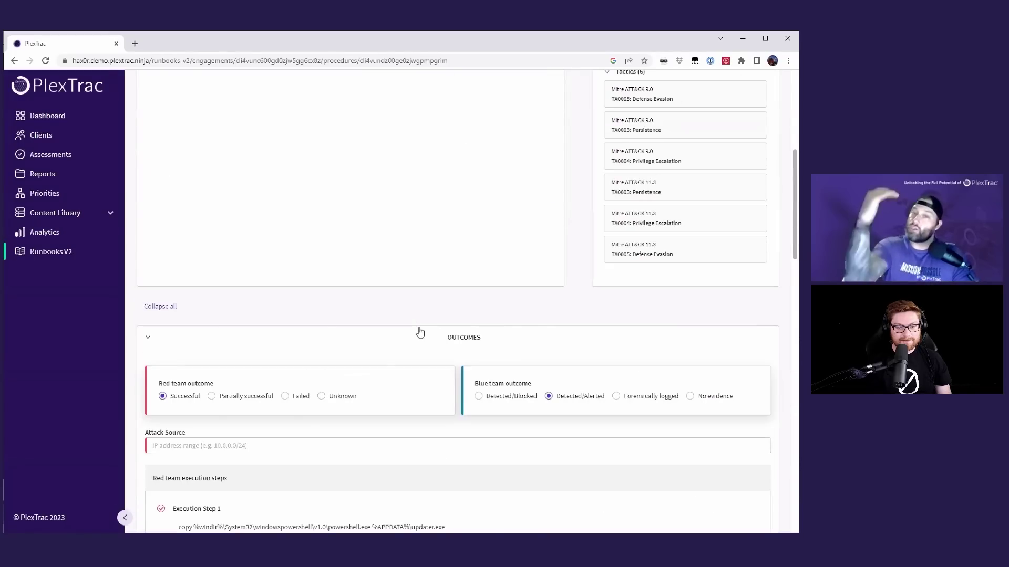
pyautogui.scroll(6, 420, 332)
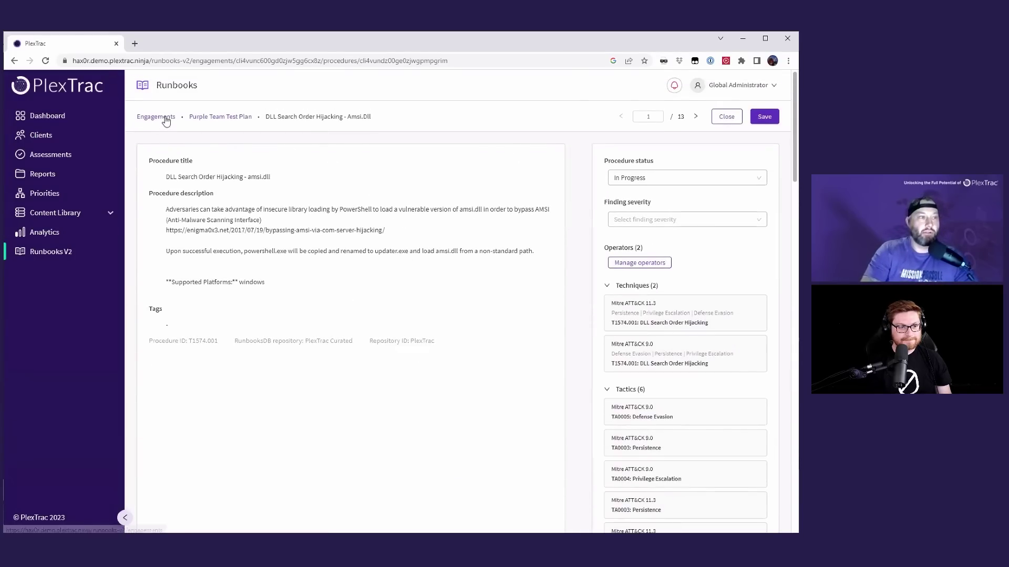
# Step: Keep editing rather than discard, and save the procedure's recorded outcomes
pyautogui.click(156, 116)
pyautogui.click(402, 172)
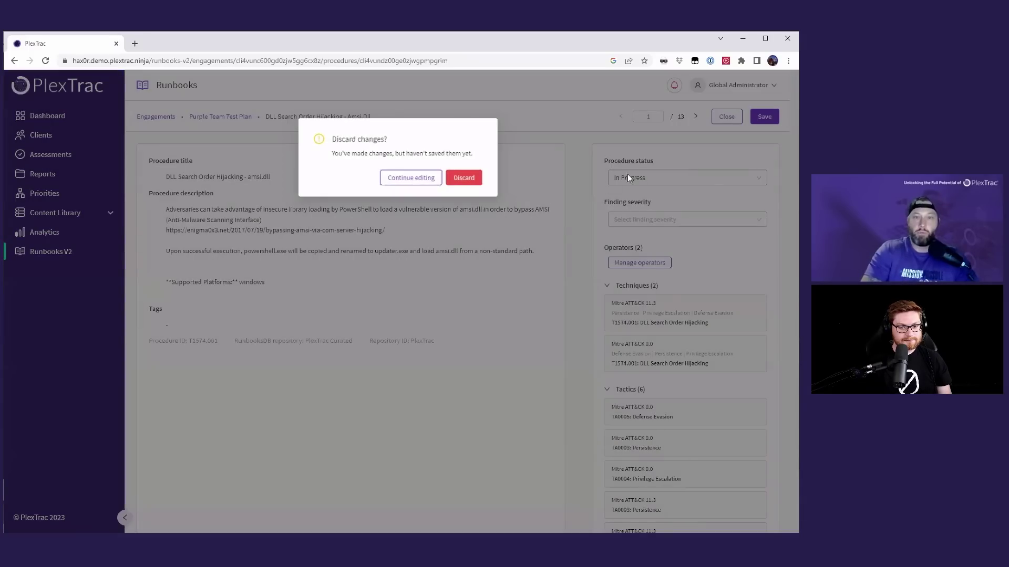
pyautogui.click(764, 116)
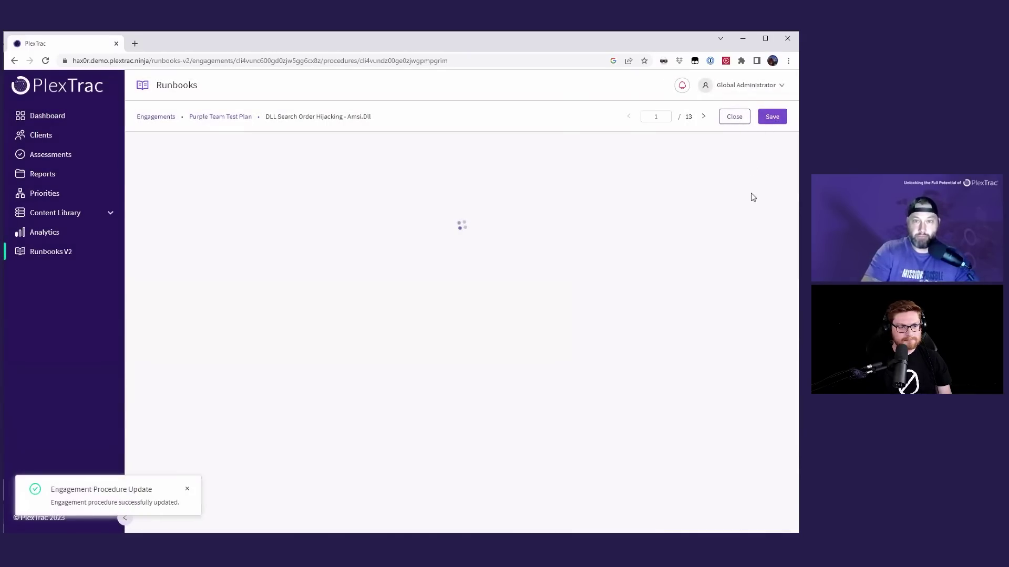
# Step: Return to the Acme Company Purple Team Test Plan engagement and begin submitting it
pyautogui.click(156, 116)
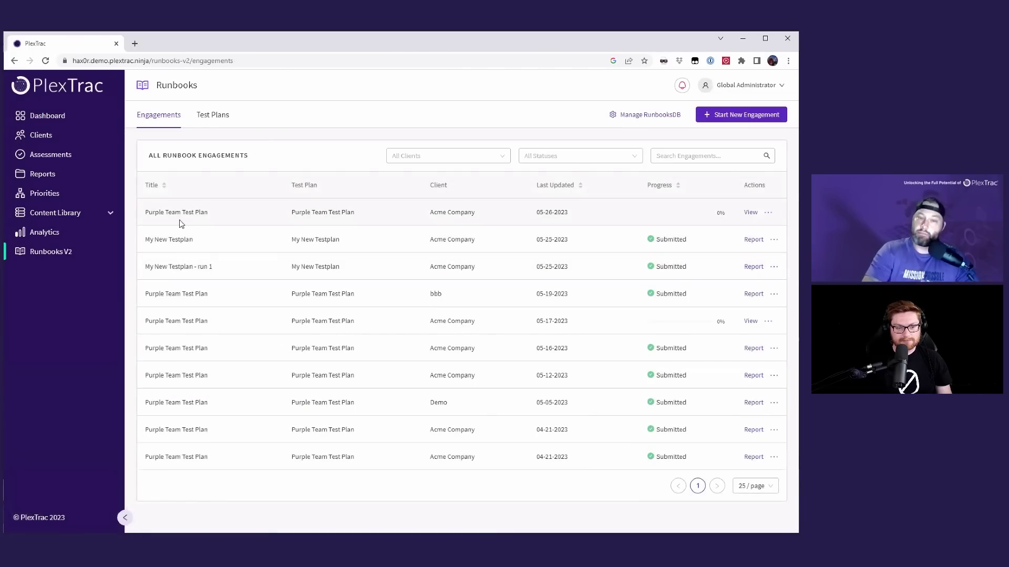
pyautogui.click(751, 211)
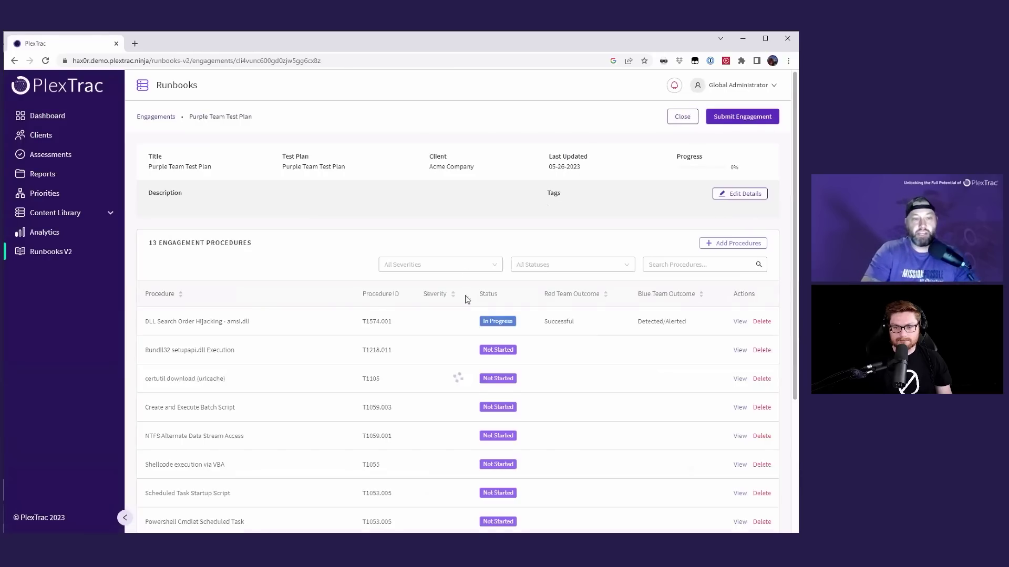
pyautogui.scroll(-3, 567, 338)
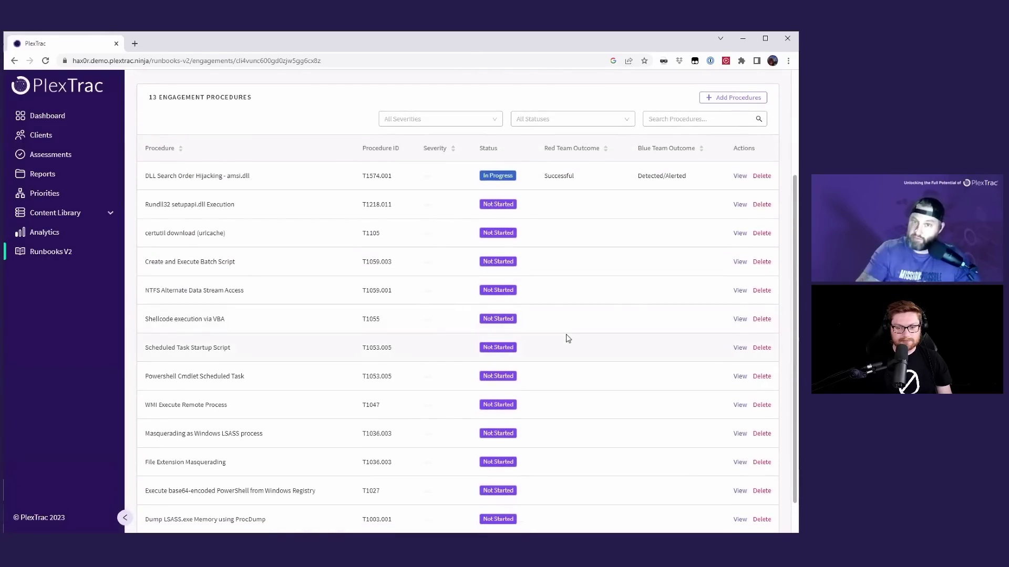
pyautogui.scroll(3, 562, 332)
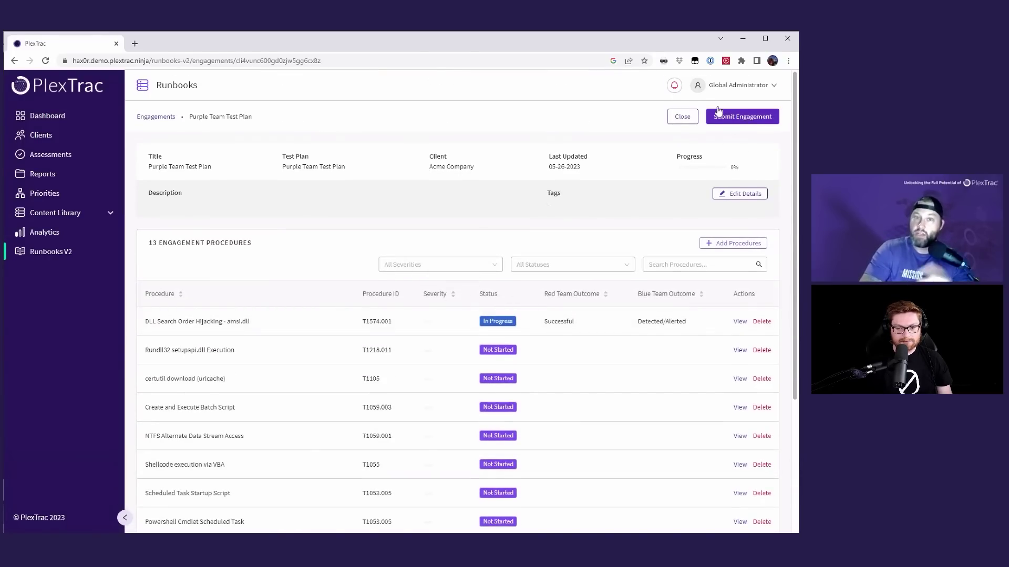
pyautogui.click(743, 116)
# Step: Confirm submitting the engagement, then check and dismiss the report's Export format list
pyautogui.click(466, 211)
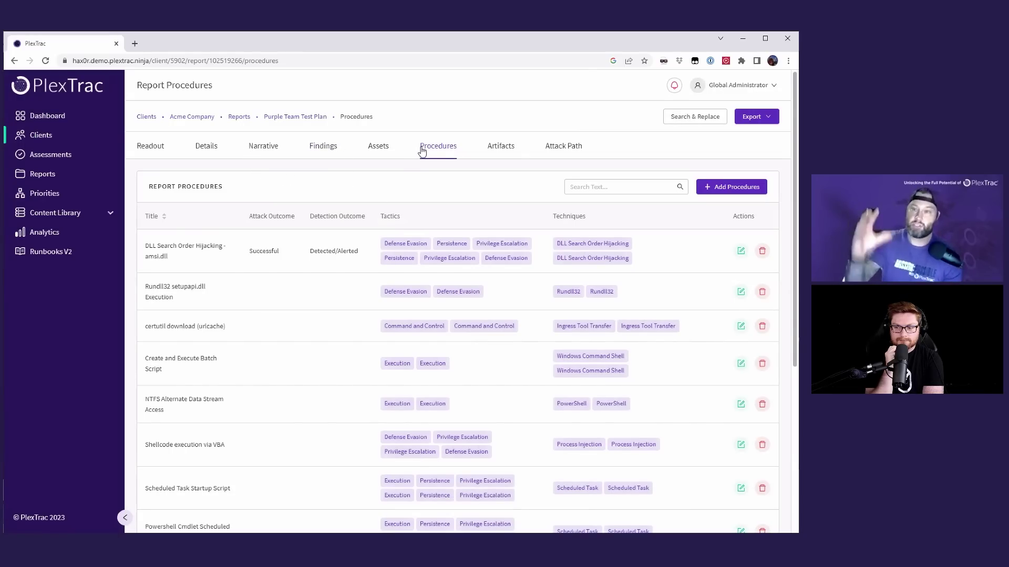
pyautogui.click(754, 117)
pyautogui.click(642, 147)
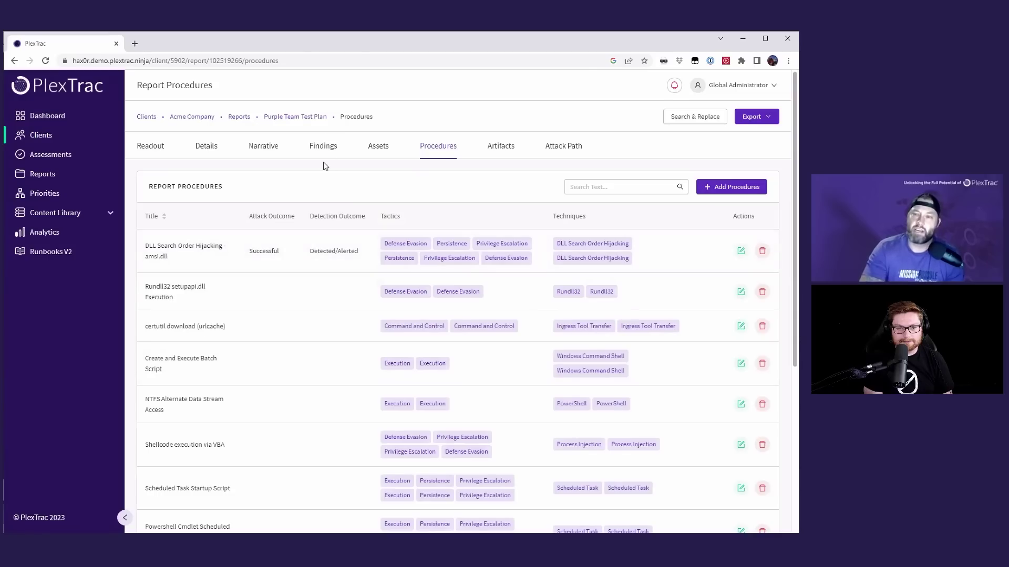
# Step: Reopen the report's Export format list and dismiss it again
pyautogui.click(752, 117)
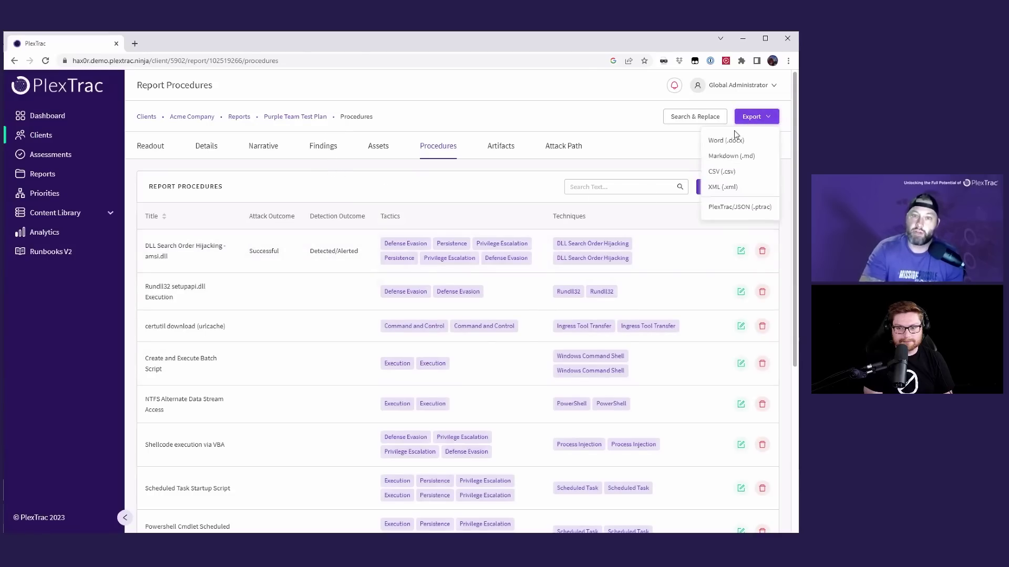
pyautogui.click(642, 143)
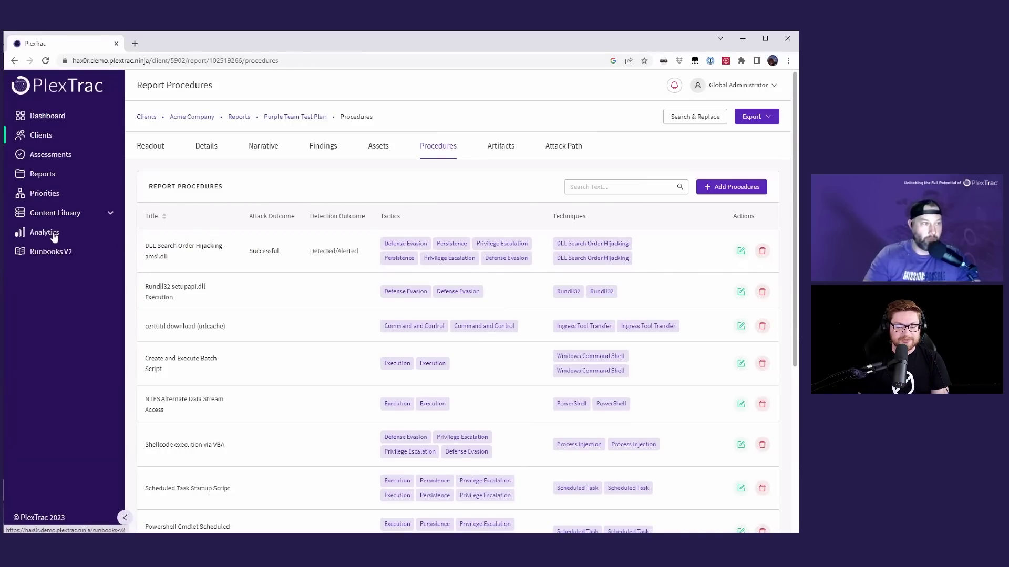
# Step: Show the RunbooksDB repositories: PlexTrac Curated (1163 procedures) and private Standard Pentest (2)
pyautogui.click(94, 213)
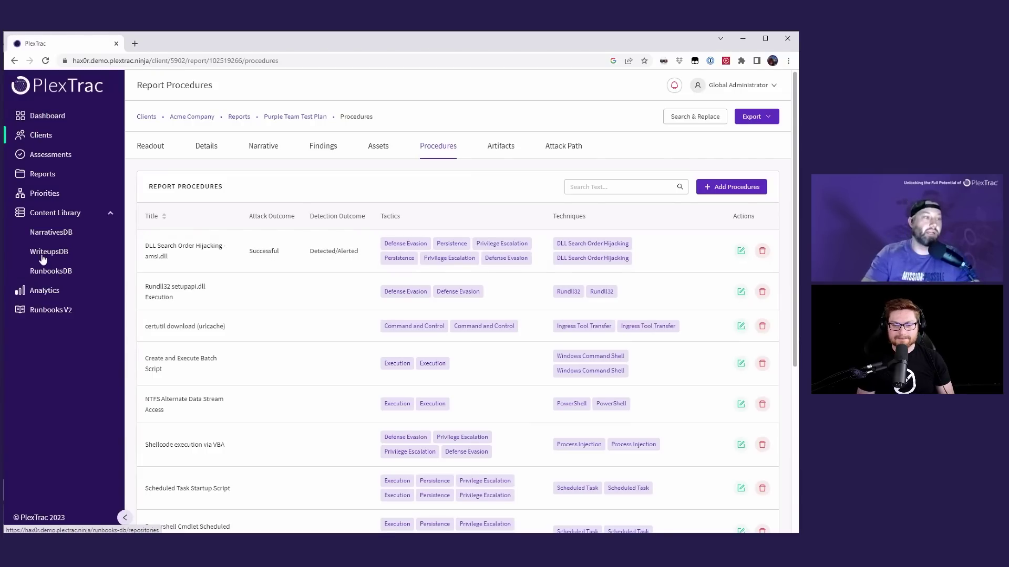
pyautogui.click(54, 272)
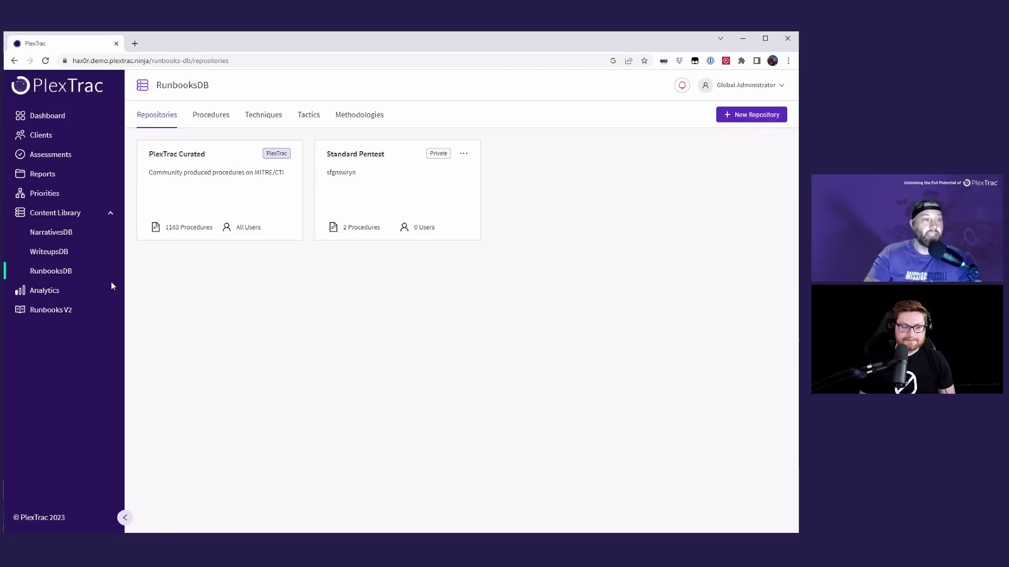
# Step: List the Runbooks V2 test plans: My New Testplan (5 procedures) and Purple Team Test Plan (13)
pyautogui.click(63, 310)
pyautogui.click(205, 114)
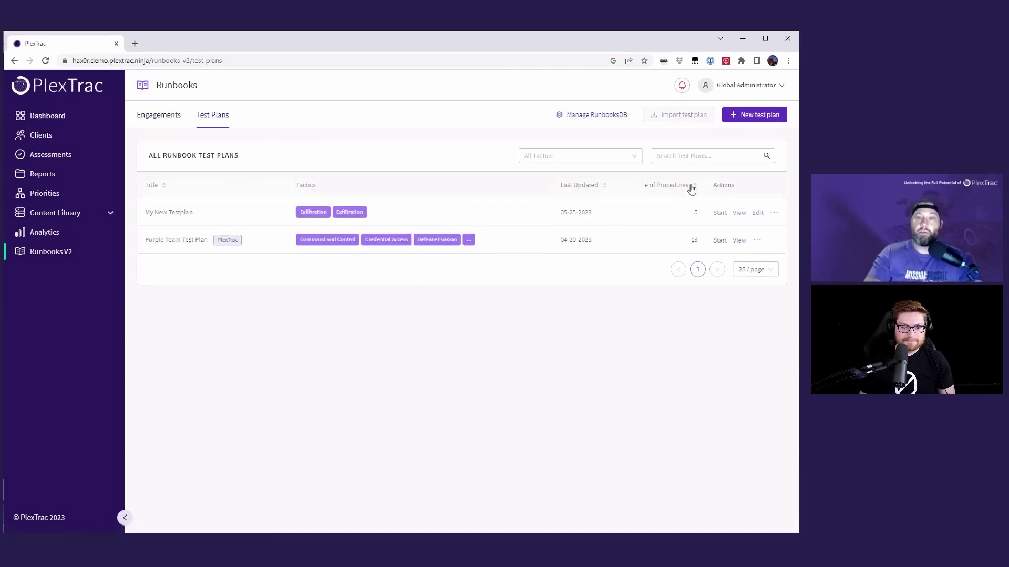